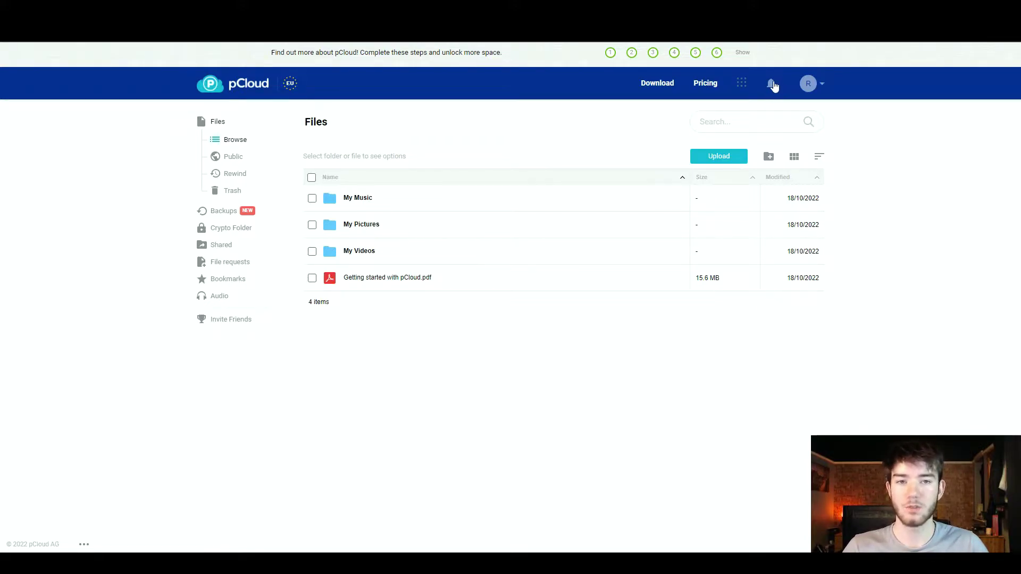
- Look over the account menu's settings and language options
{"action": "left_click", "coordinate": [822, 87]}
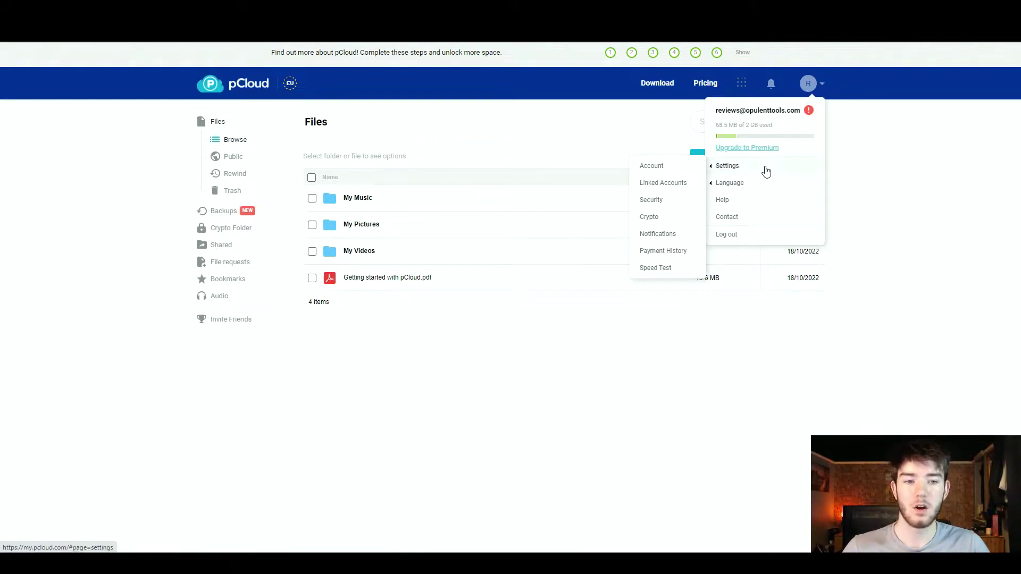
{"action": "mouse_move", "coordinate": [759, 181]}
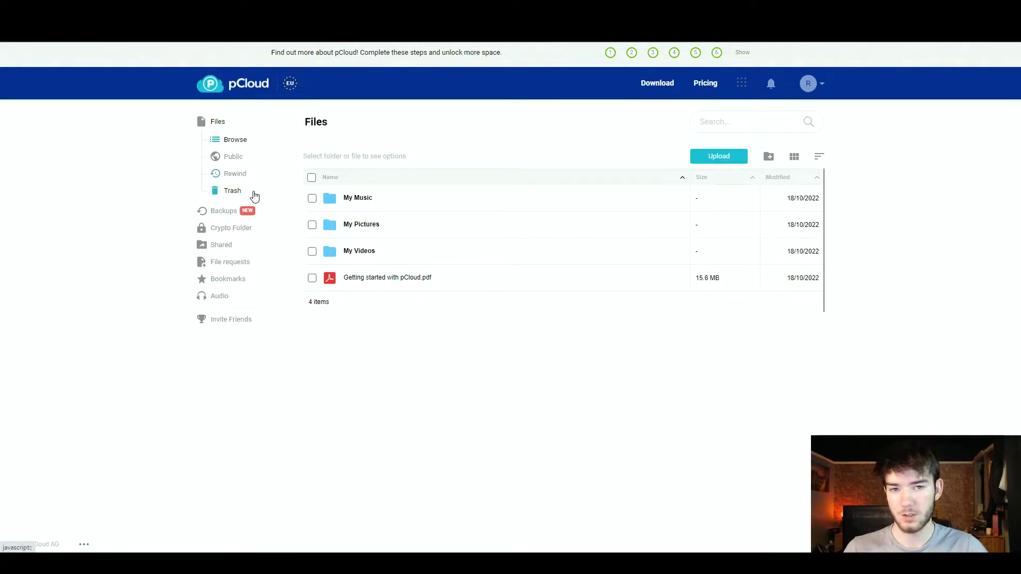
- Look through the contents of the My Music, My Pictures and My Videos folders, returning to the main file list
{"action": "left_click", "coordinate": [372, 204]}
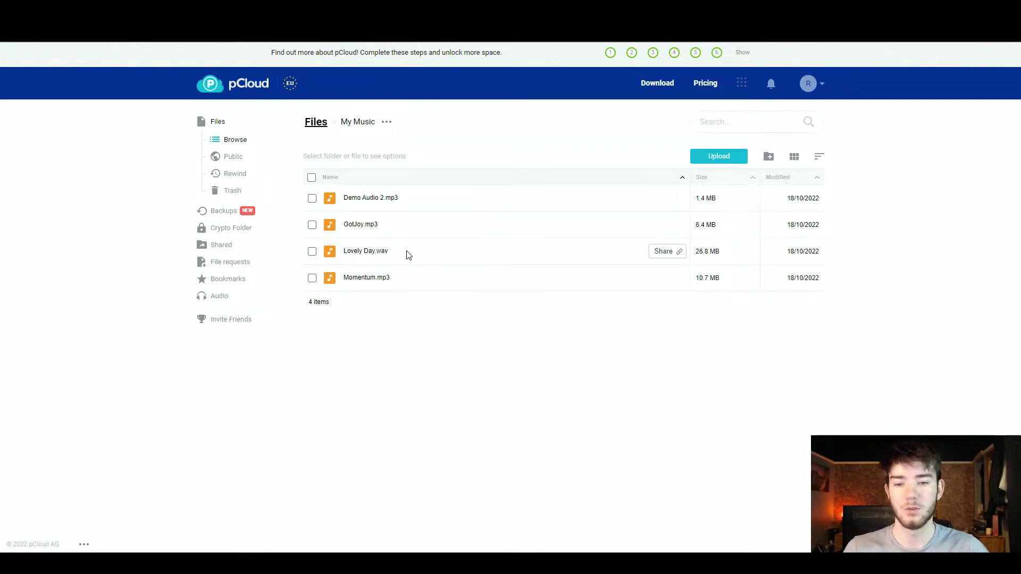
{"action": "left_click", "coordinate": [316, 122]}
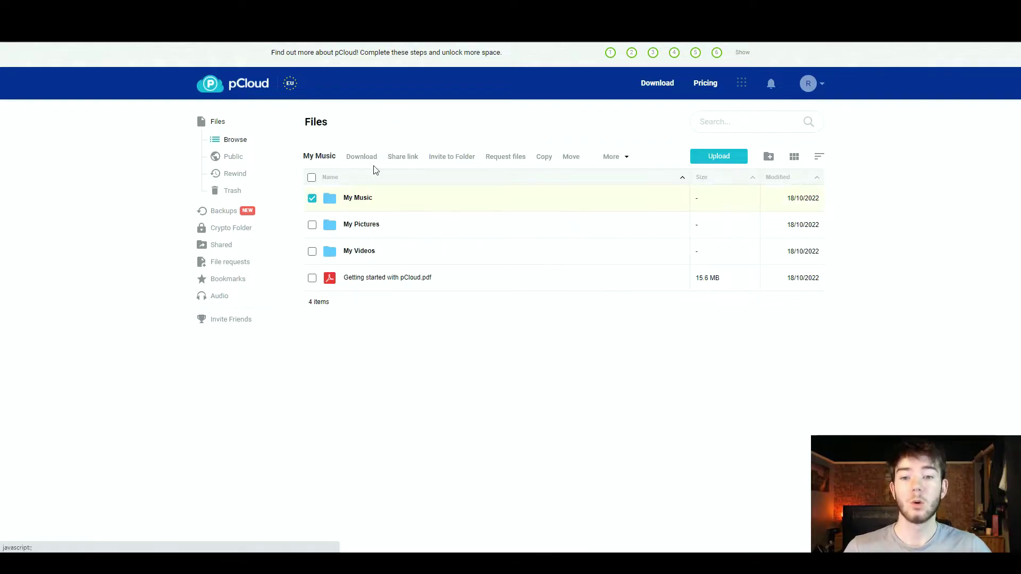
{"action": "left_click", "coordinate": [371, 226]}
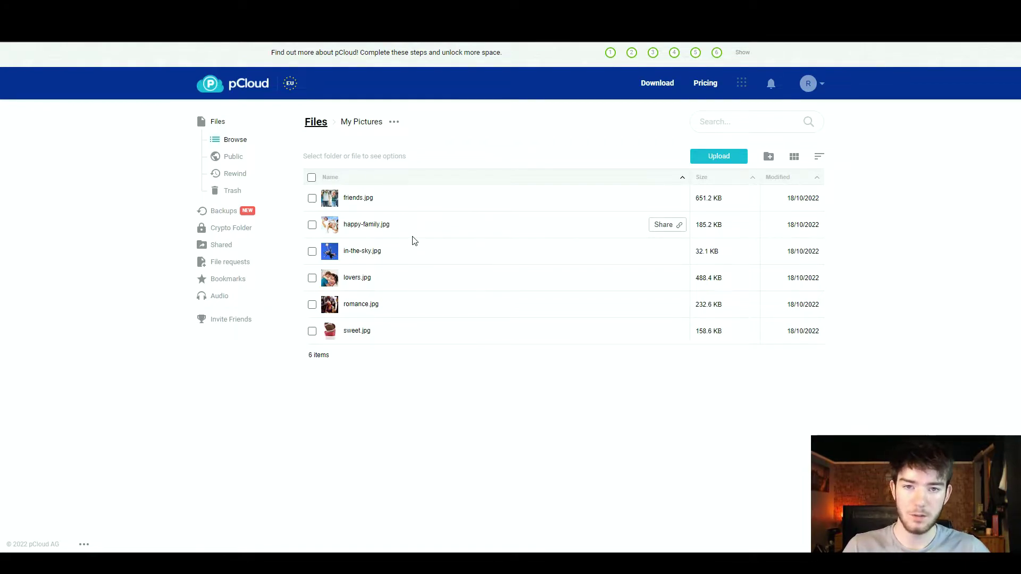
{"action": "key", "text": "alt+Left"}
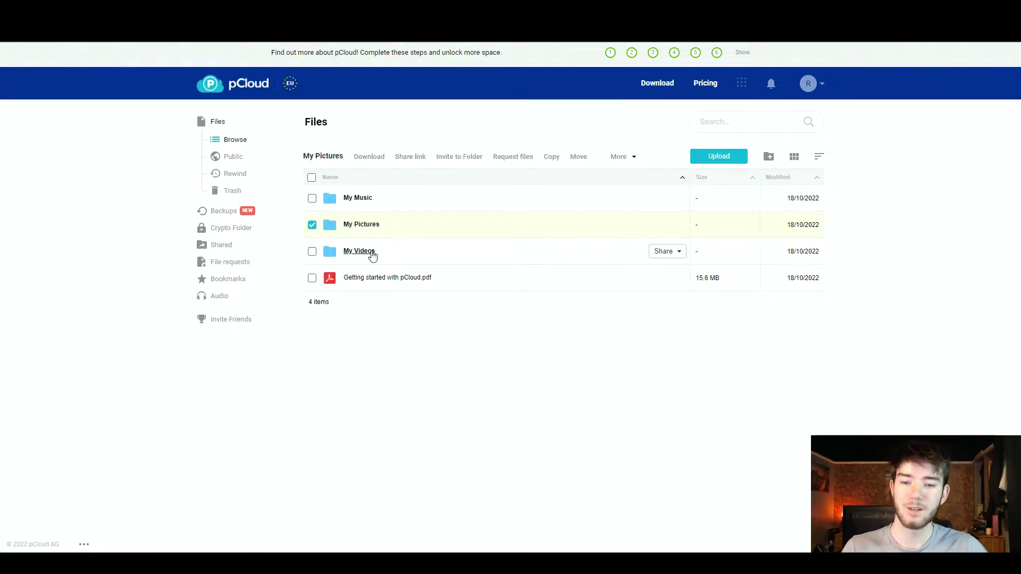
{"action": "left_click", "coordinate": [373, 256]}
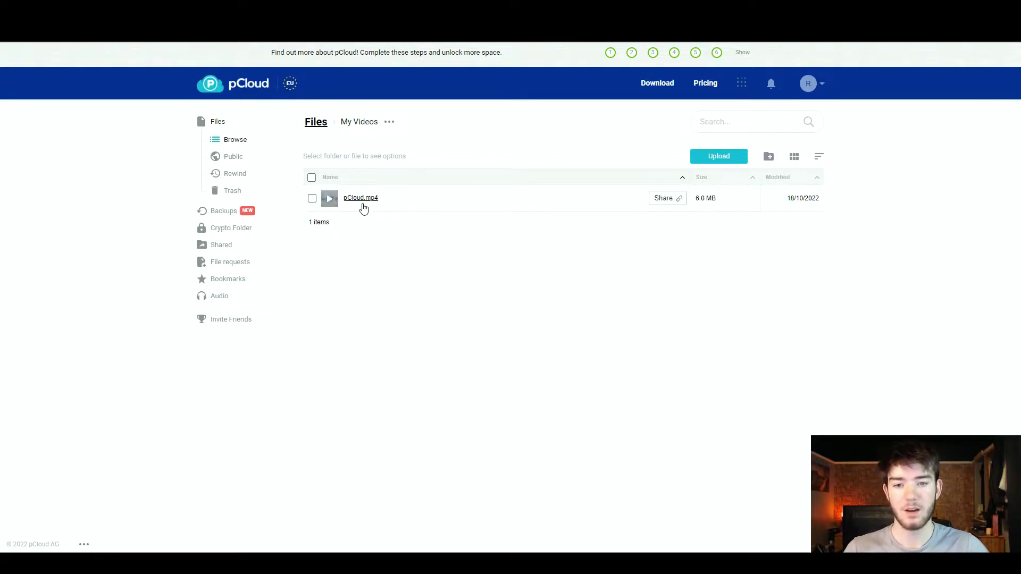
{"action": "key", "text": "alt+Left"}
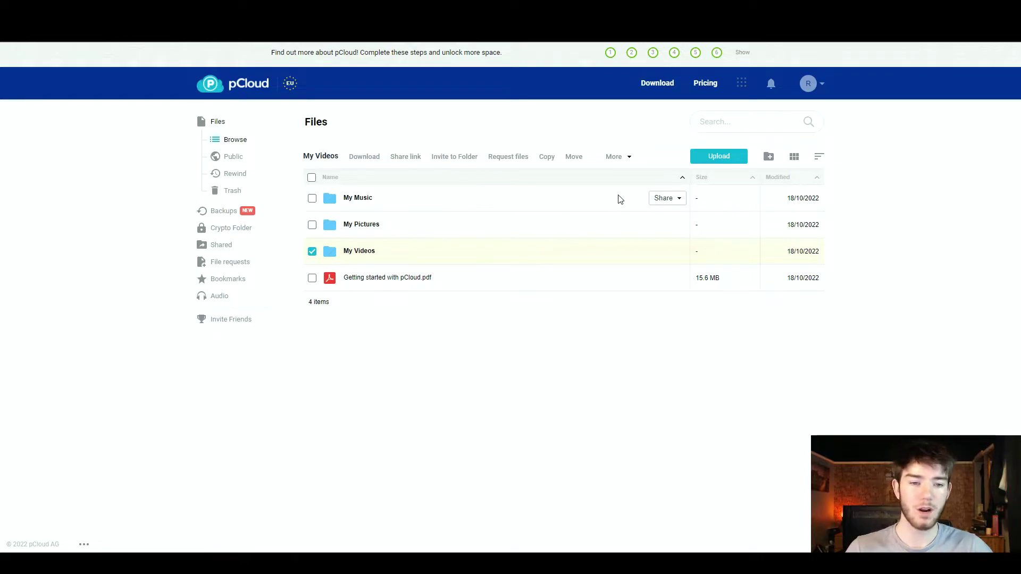
- Check the sharing options for the My Music folder and dismiss them without sharing
{"action": "left_click", "coordinate": [677, 202]}
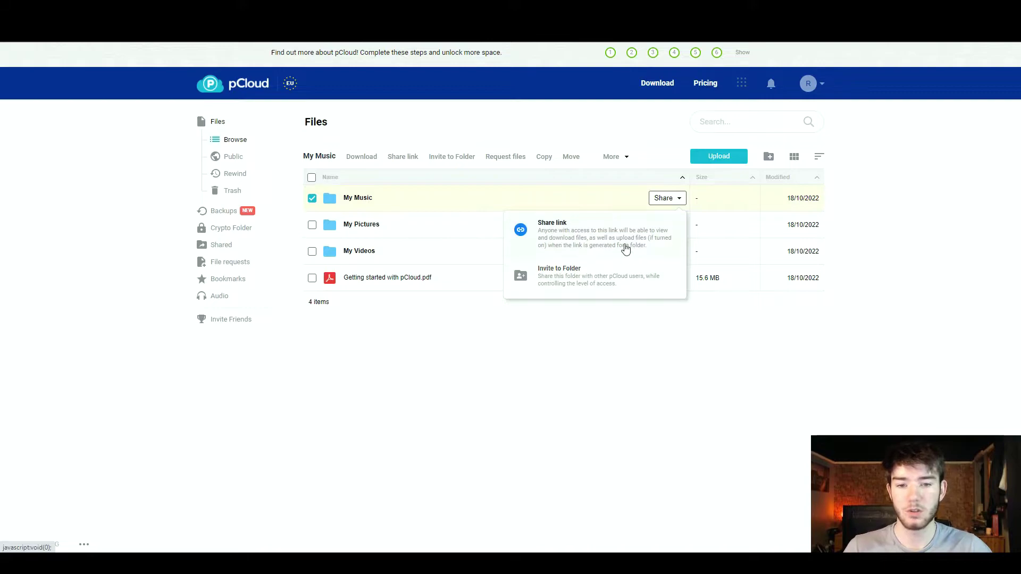
{"action": "left_click", "coordinate": [708, 169]}
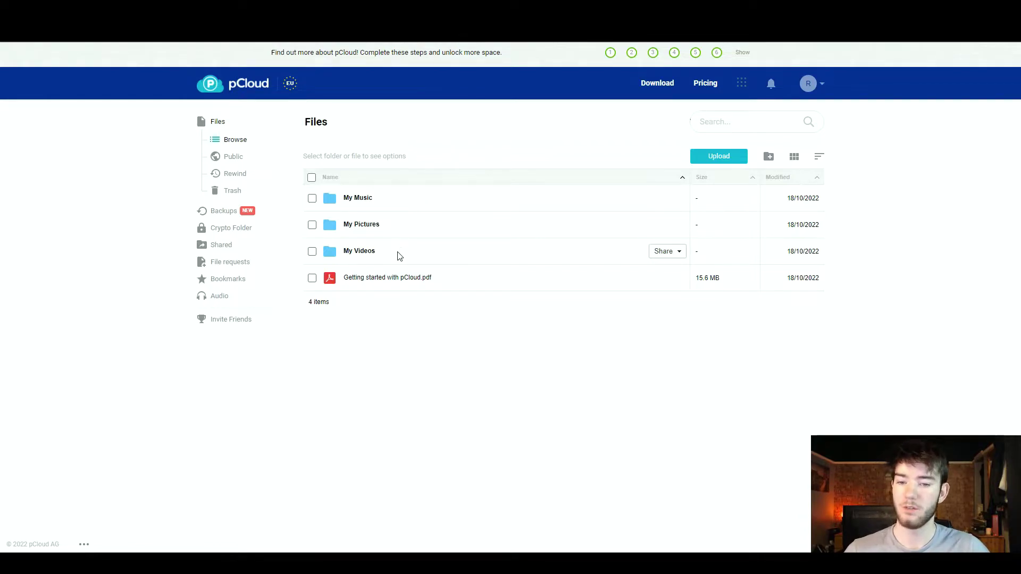
- Create a folder named Review Folder in the root of Files, with Open after creation enabled
{"action": "left_click", "coordinate": [767, 156]}
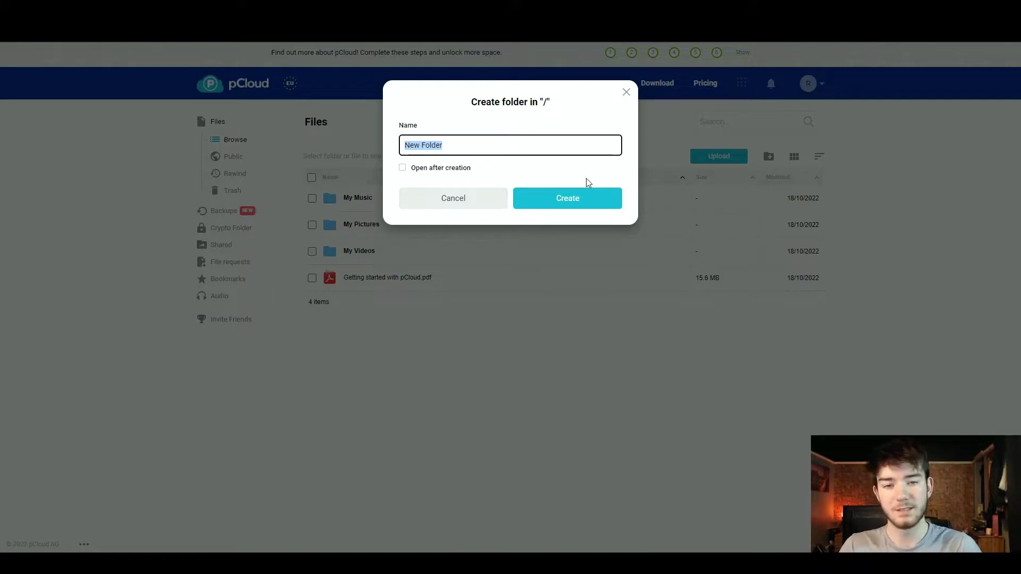
{"action": "type", "text": "Review Folder"}
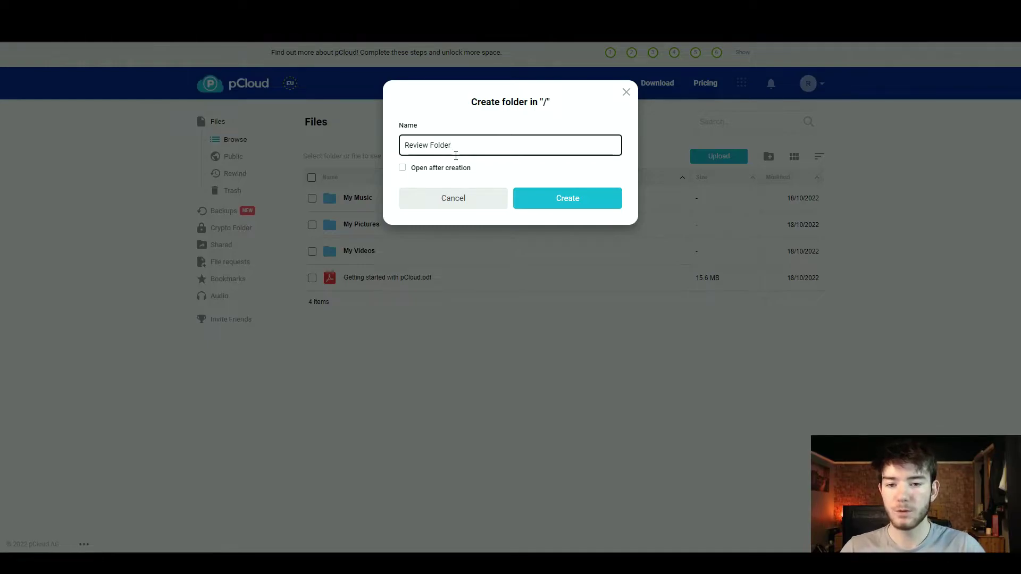
{"action": "left_click", "coordinate": [403, 168]}
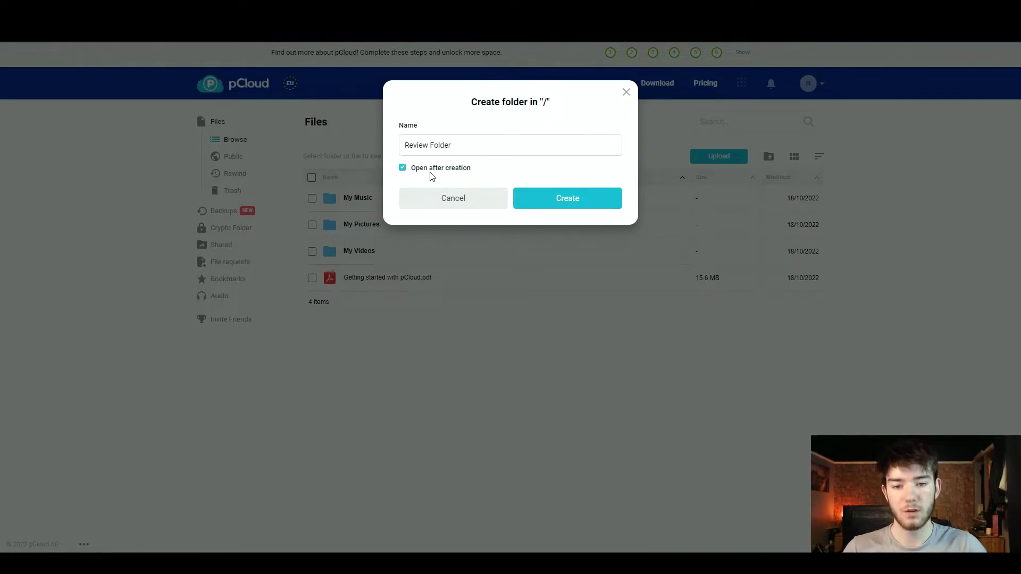
{"action": "left_click", "coordinate": [559, 199]}
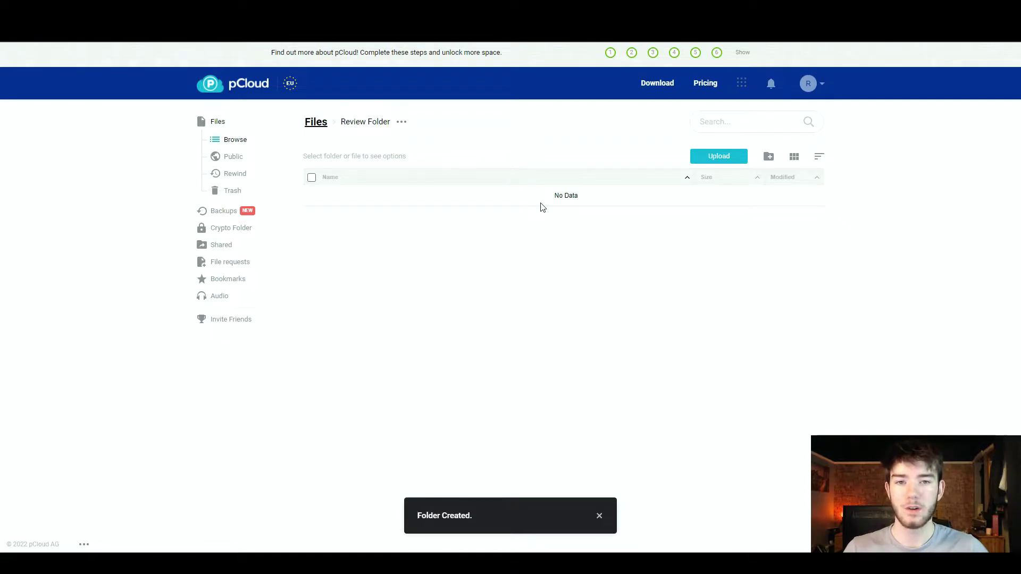
- Return to the main file list and check the sharing options for Review Folder
{"action": "left_click", "coordinate": [244, 145]}
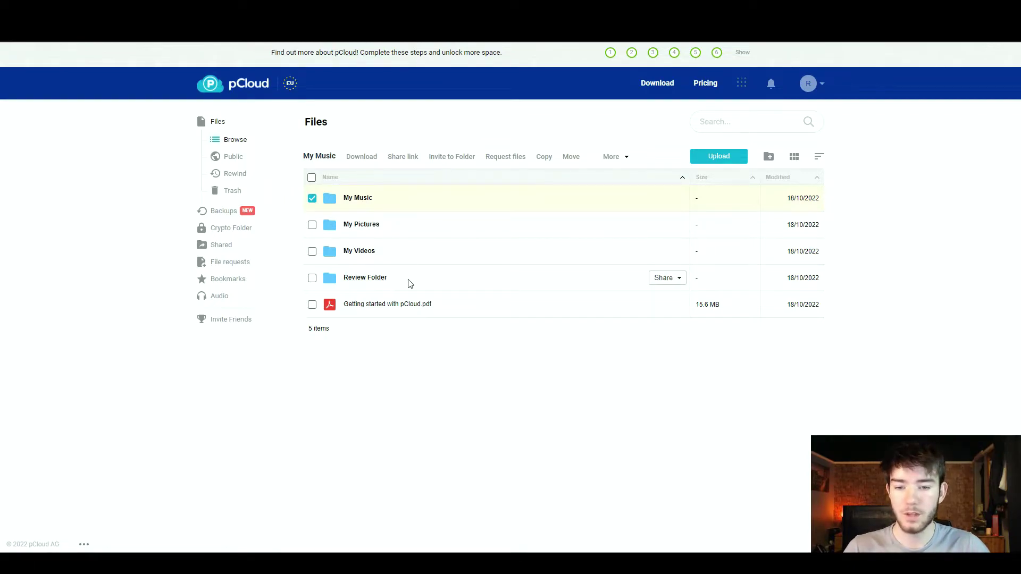
{"action": "left_click", "coordinate": [679, 279]}
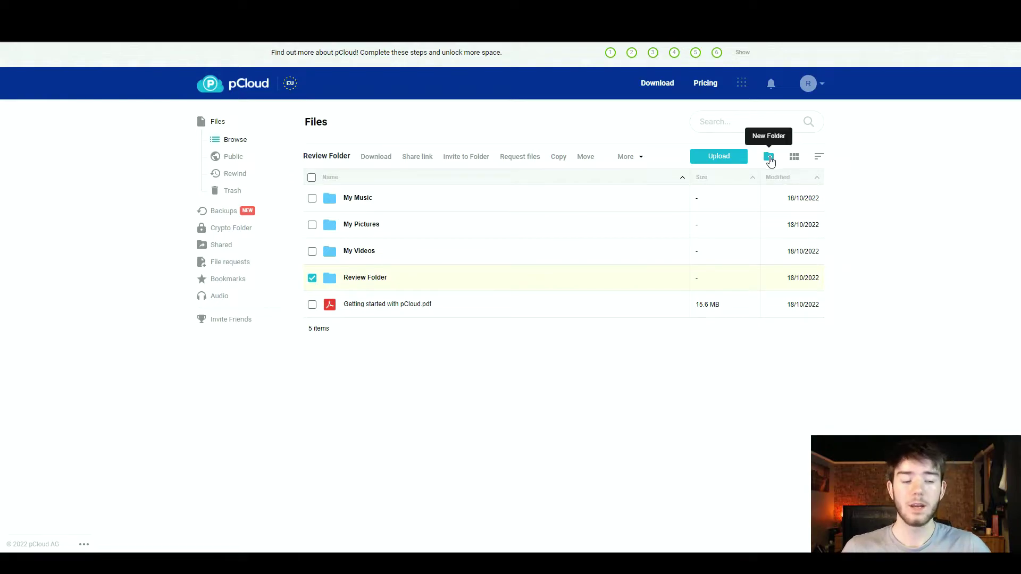
- Display the files as a grid and check the available sorting options
{"action": "left_click", "coordinate": [818, 159]}
{"action": "left_click", "coordinate": [794, 158]}
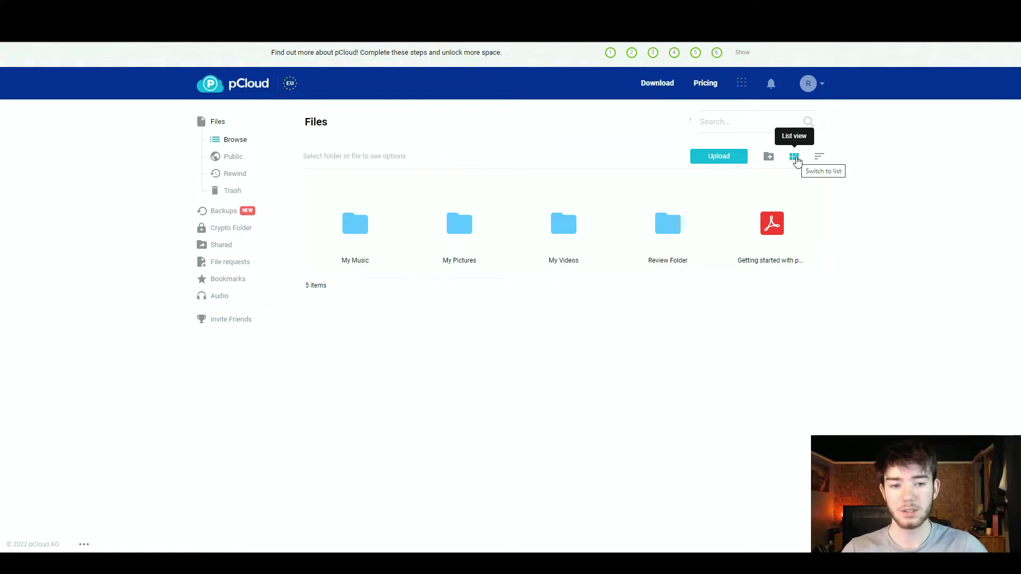
{"action": "left_click", "coordinate": [818, 158]}
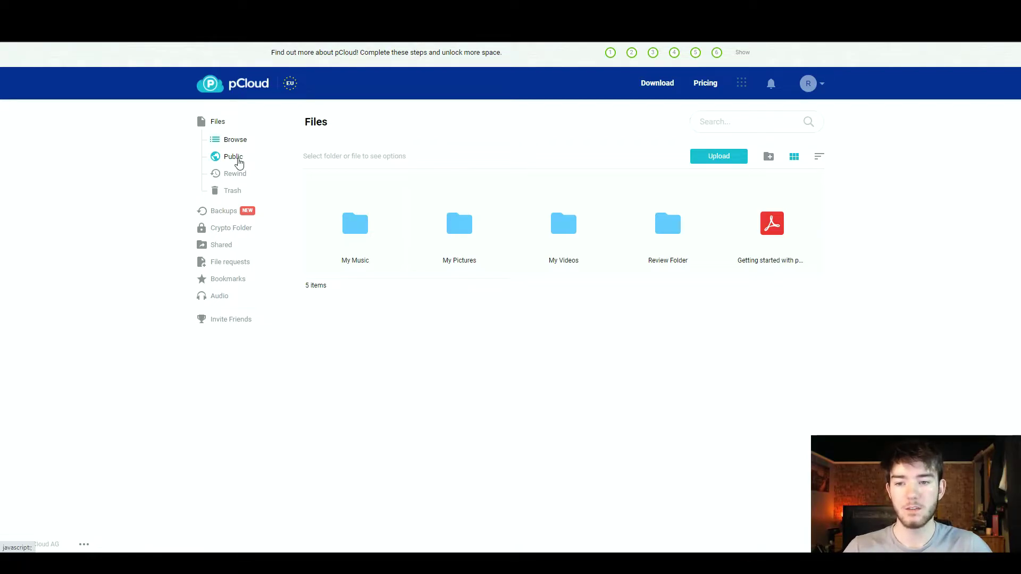
- Examine the Public Folder, Rewind and Trash pages of the file storage
{"action": "left_click", "coordinate": [237, 158]}
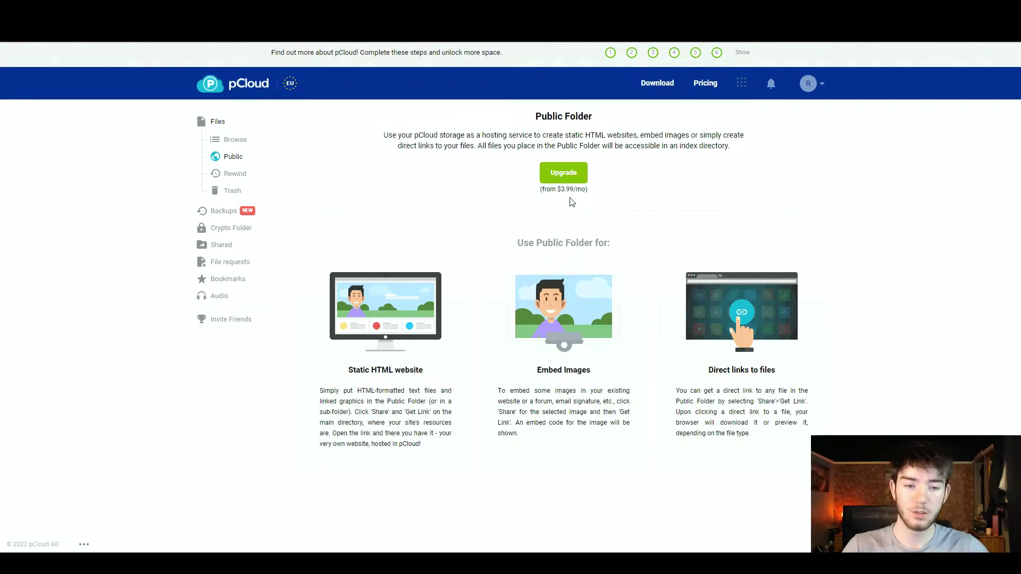
{"action": "left_click", "coordinate": [234, 174]}
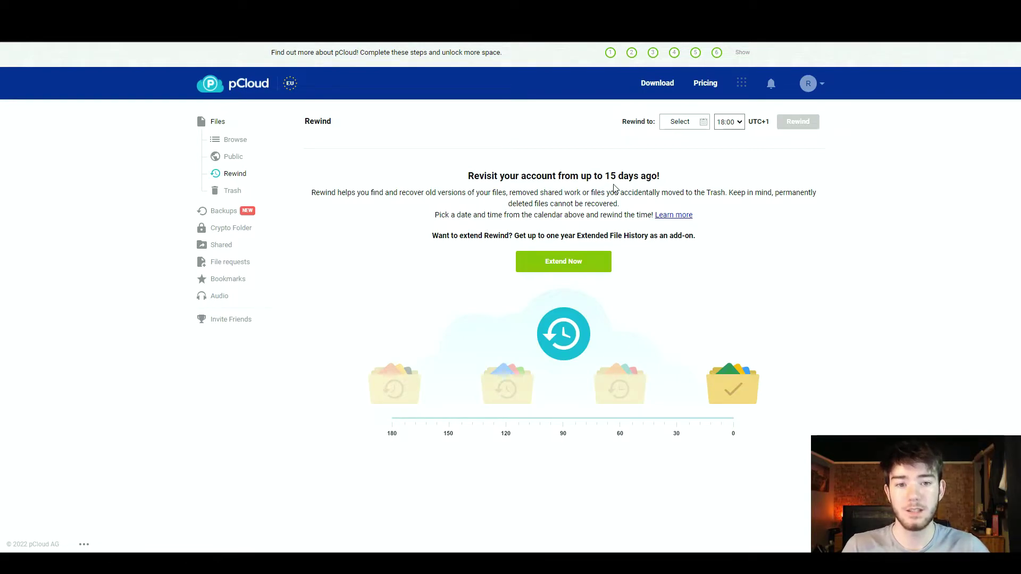
{"action": "left_click", "coordinate": [239, 196]}
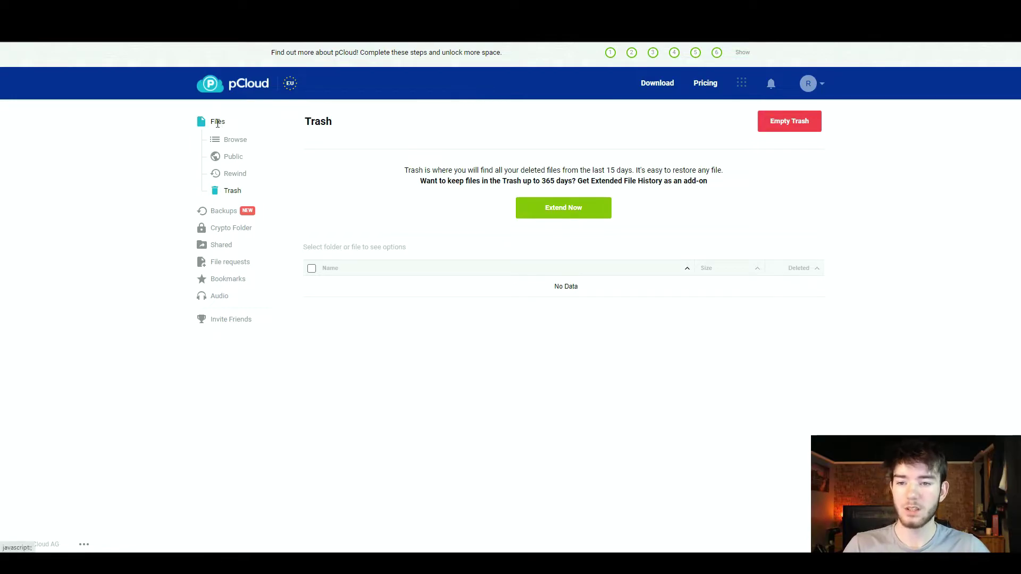
- Examine the desktop, mobile and third-party backup options
{"action": "left_click", "coordinate": [227, 215]}
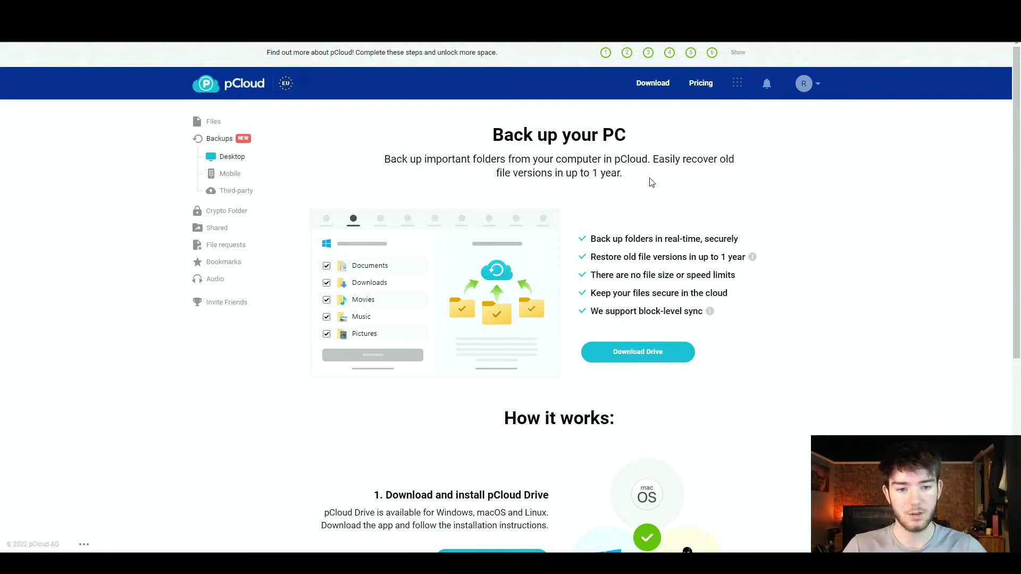
{"action": "left_click", "coordinate": [230, 173]}
{"action": "left_click", "coordinate": [238, 191]}
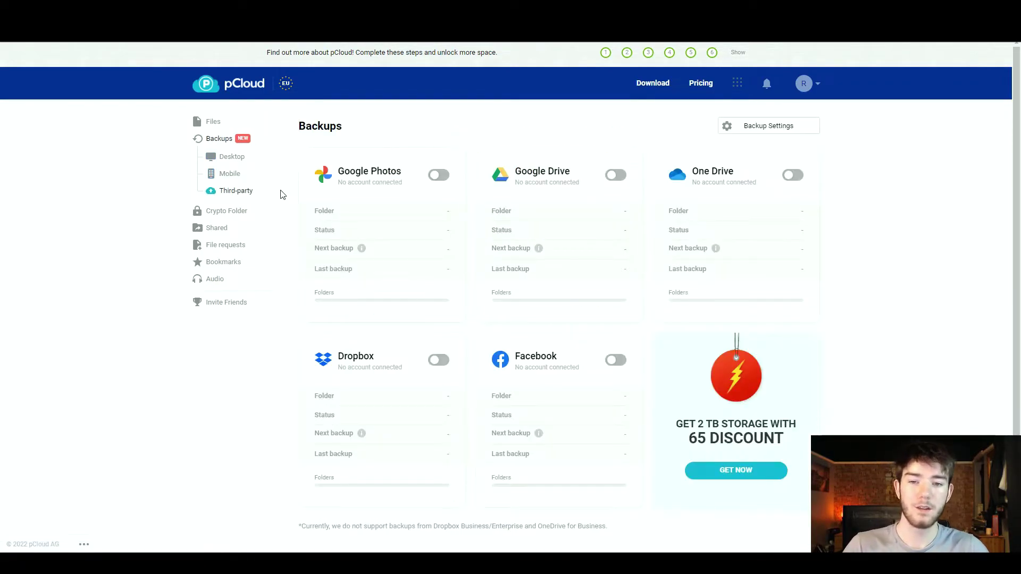
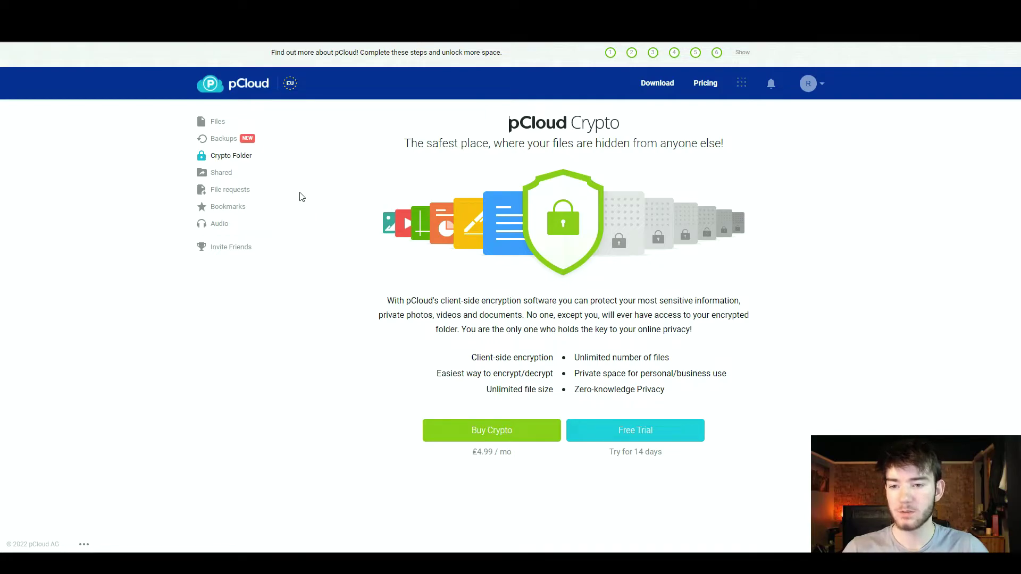
- Examine the shared links and both shared folder lists, My Shares and Shared with me
{"action": "left_click", "coordinate": [223, 173]}
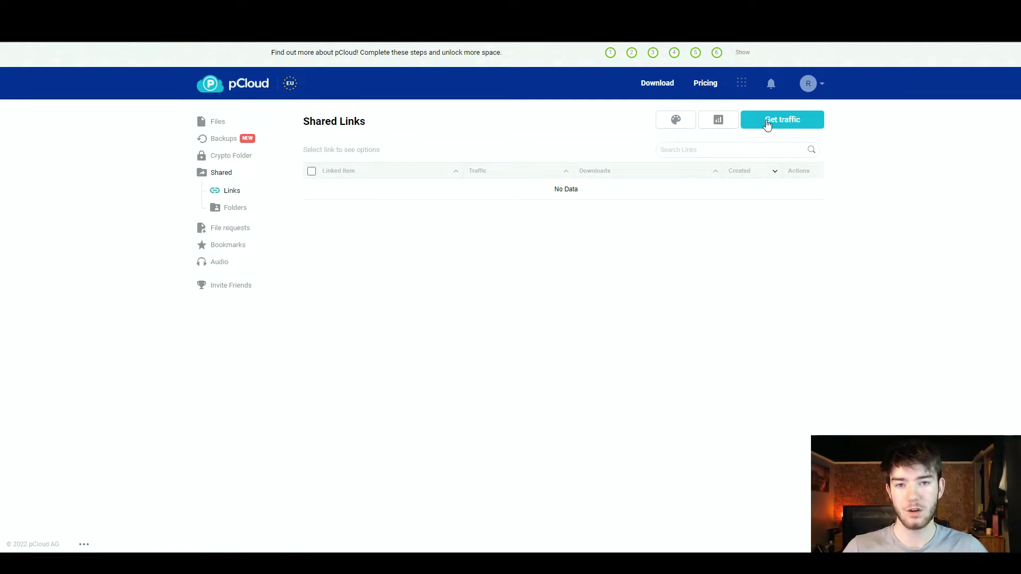
{"action": "left_click", "coordinate": [243, 214]}
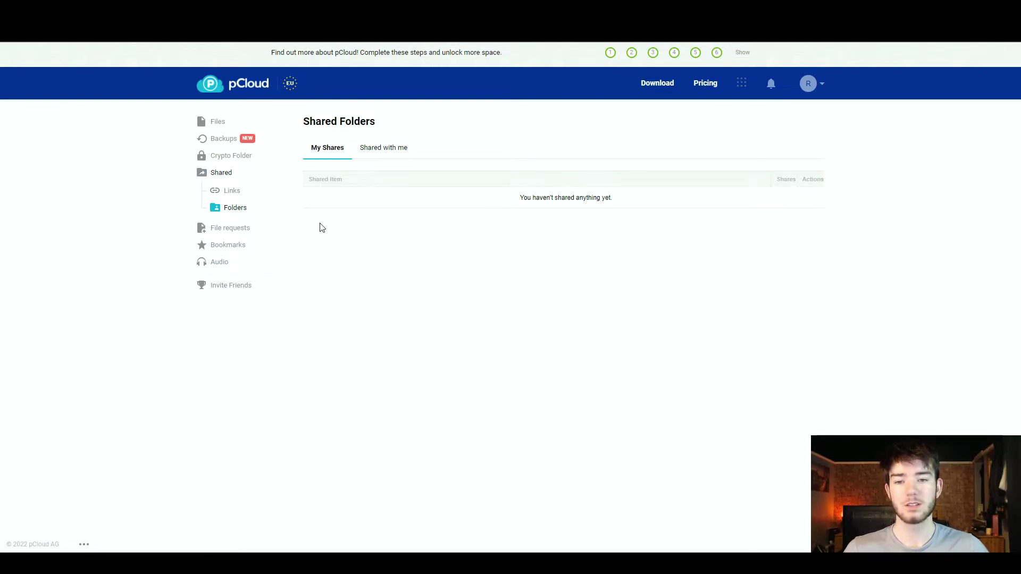
{"action": "left_click", "coordinate": [369, 151]}
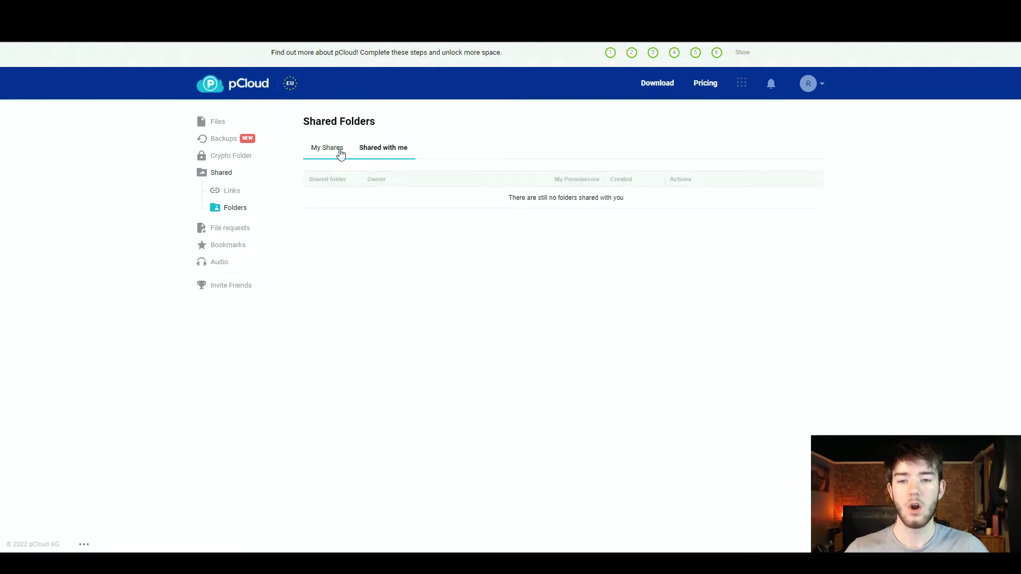
{"action": "left_click", "coordinate": [340, 153]}
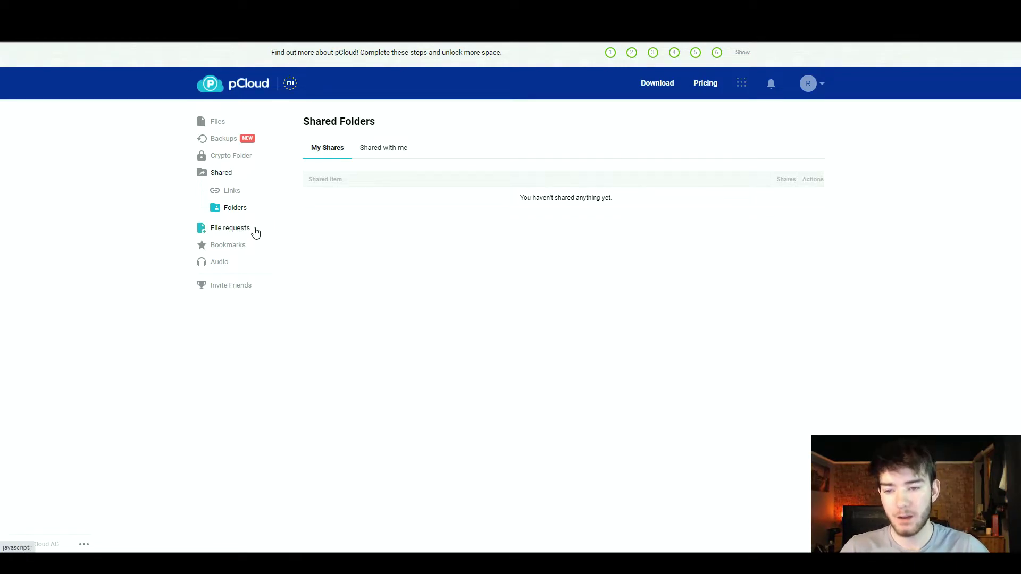
- Check the File Requests and Bookmarks pages
{"action": "left_click", "coordinate": [240, 234]}
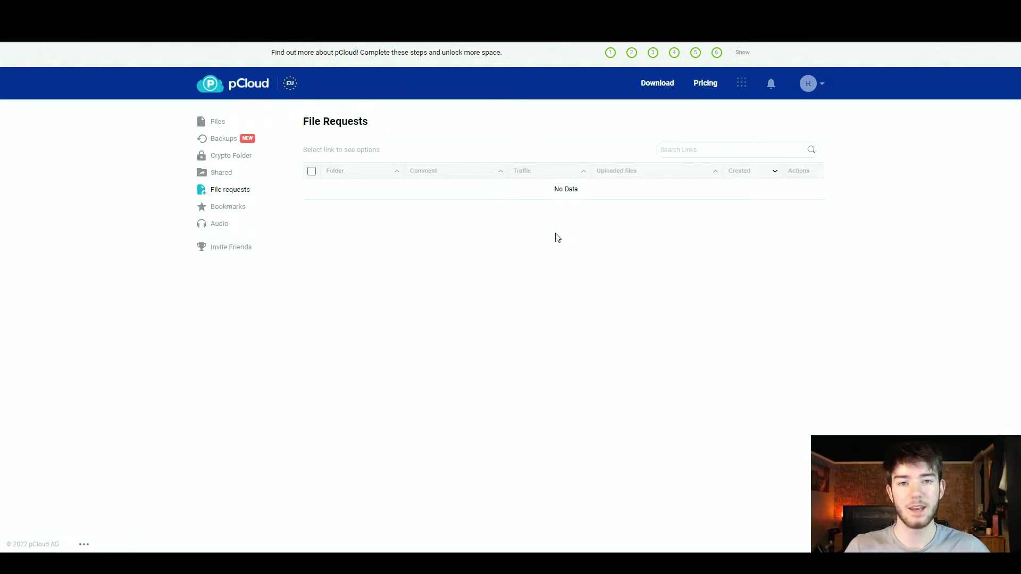
{"action": "left_click", "coordinate": [242, 209]}
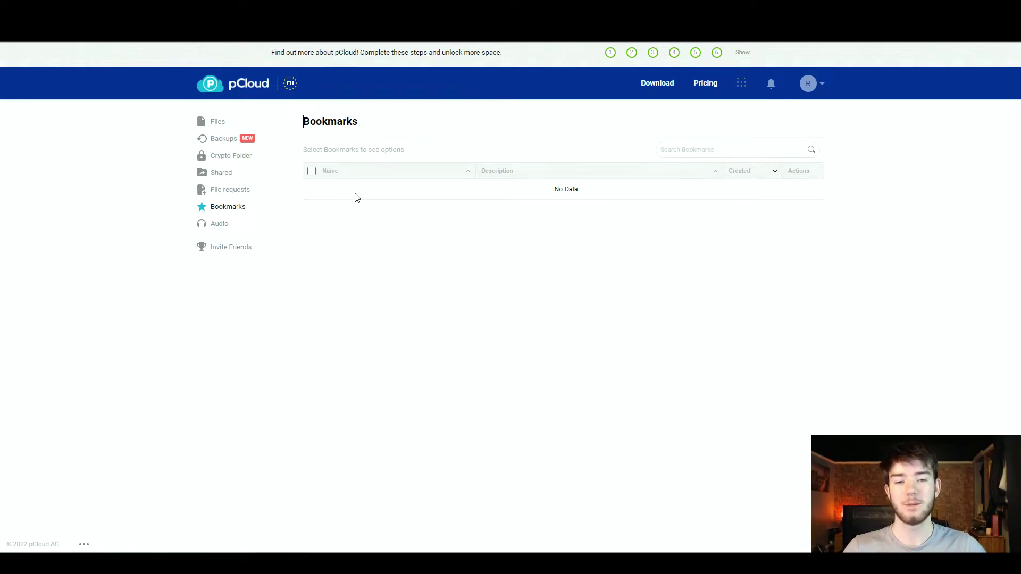
- Browse the audio library by songs, artists and albums
{"action": "left_click", "coordinate": [231, 229]}
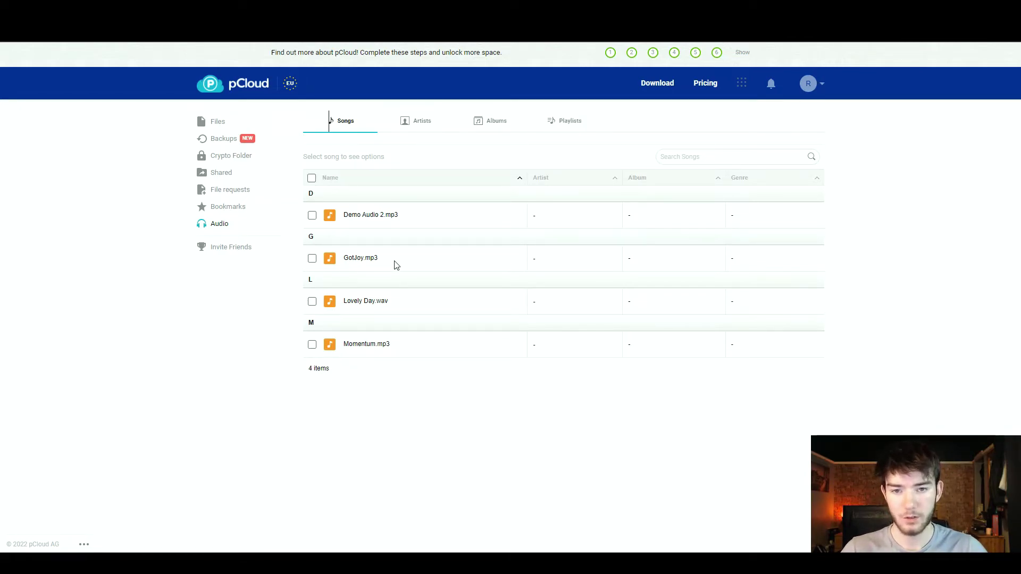
{"action": "left_click", "coordinate": [418, 129]}
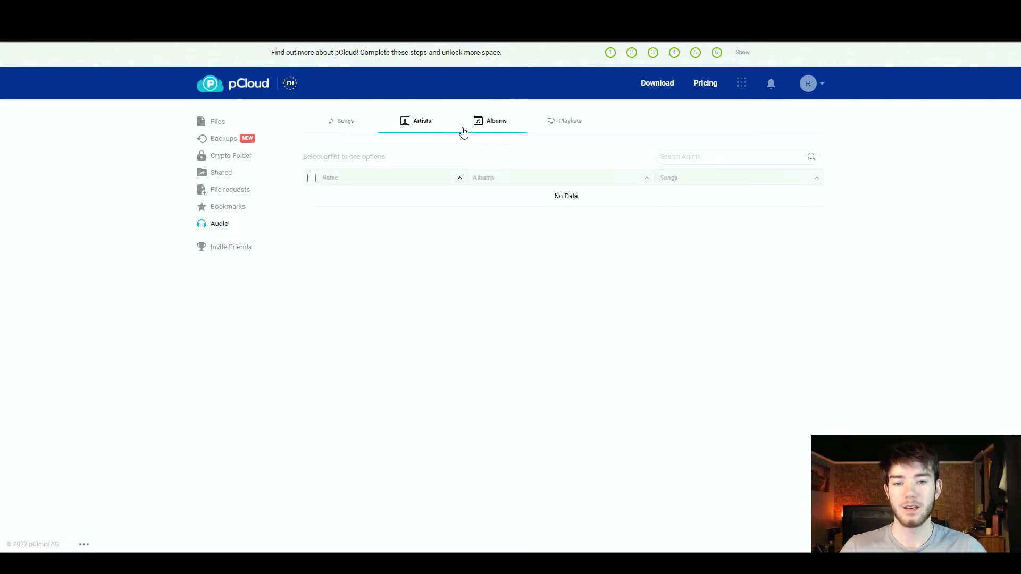
{"action": "left_click", "coordinate": [484, 131]}
- Create an audio playlist named "Review playlist"
{"action": "left_click", "coordinate": [562, 125]}
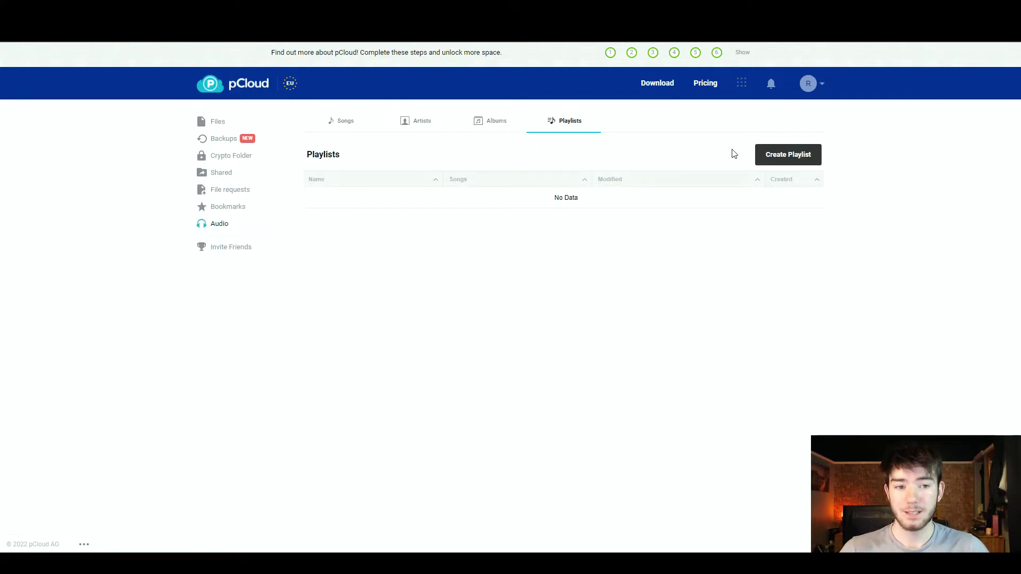
{"action": "left_click", "coordinate": [776, 158]}
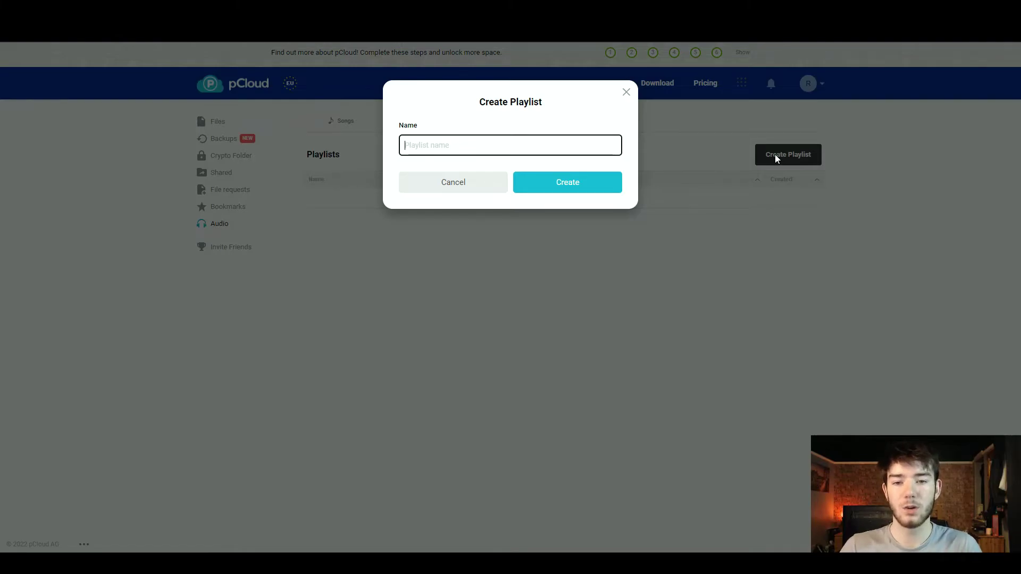
{"action": "type", "text": "Review playlist"}
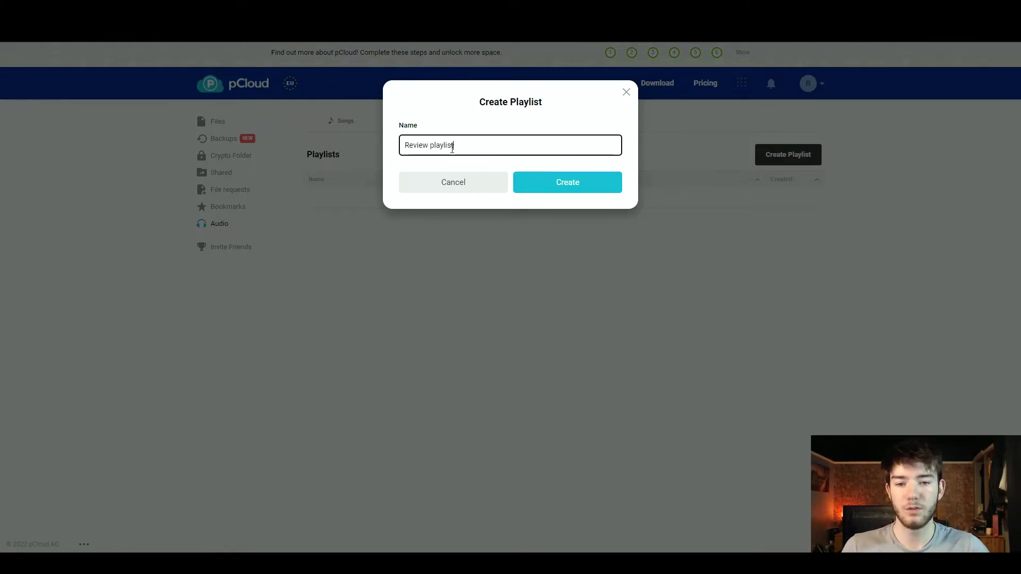
{"action": "left_click", "coordinate": [545, 185]}
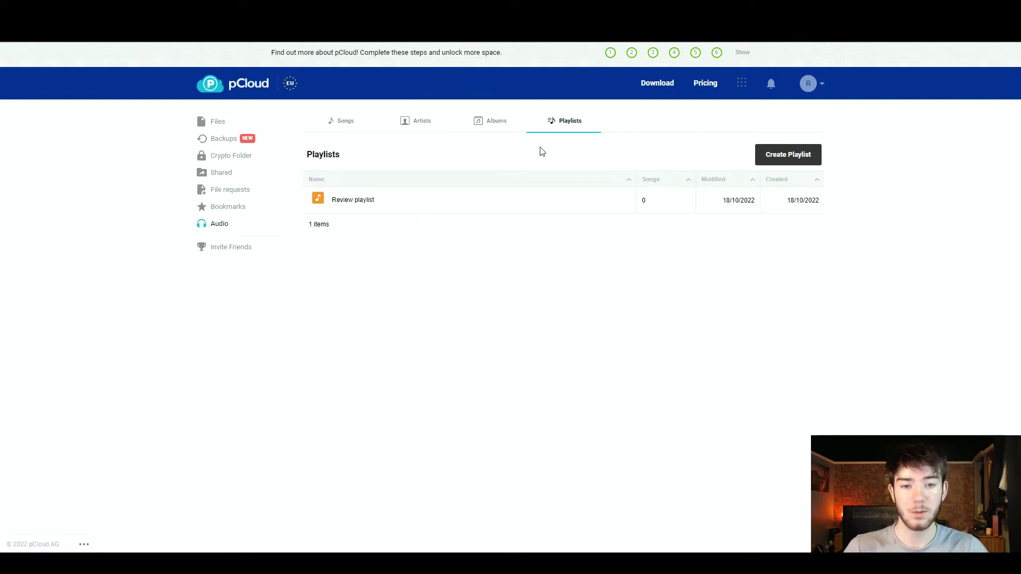
- Add the song Demo Audio 2.mp3 from the audio library to Review playlist
{"action": "left_click", "coordinate": [356, 128]}
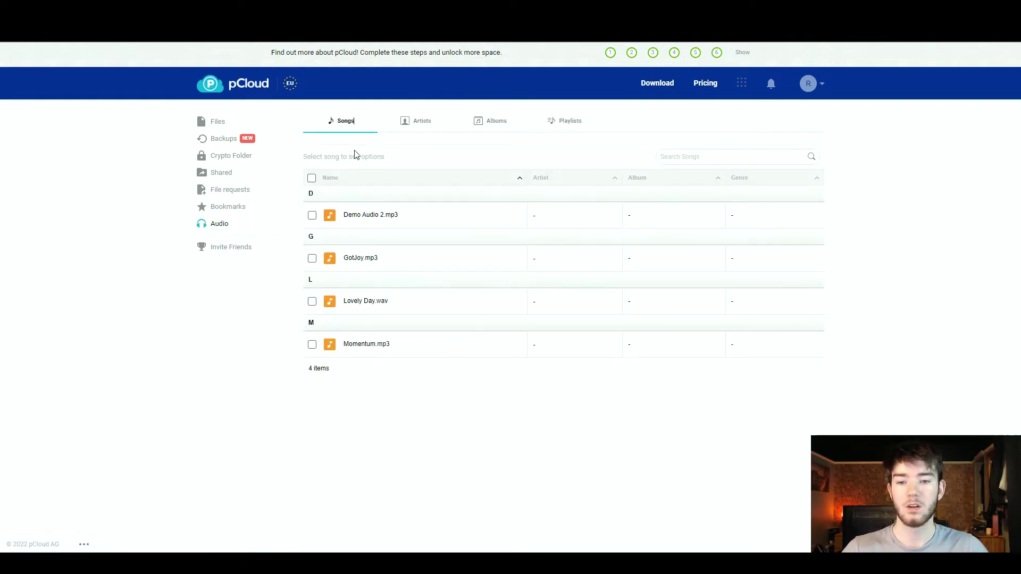
{"action": "left_click", "coordinate": [312, 215]}
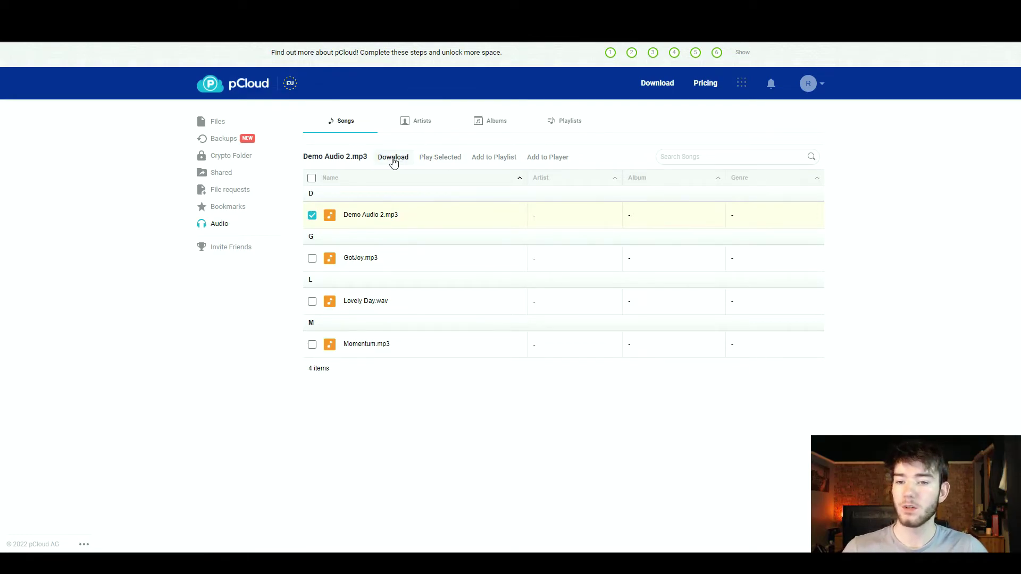
{"action": "left_click", "coordinate": [494, 158]}
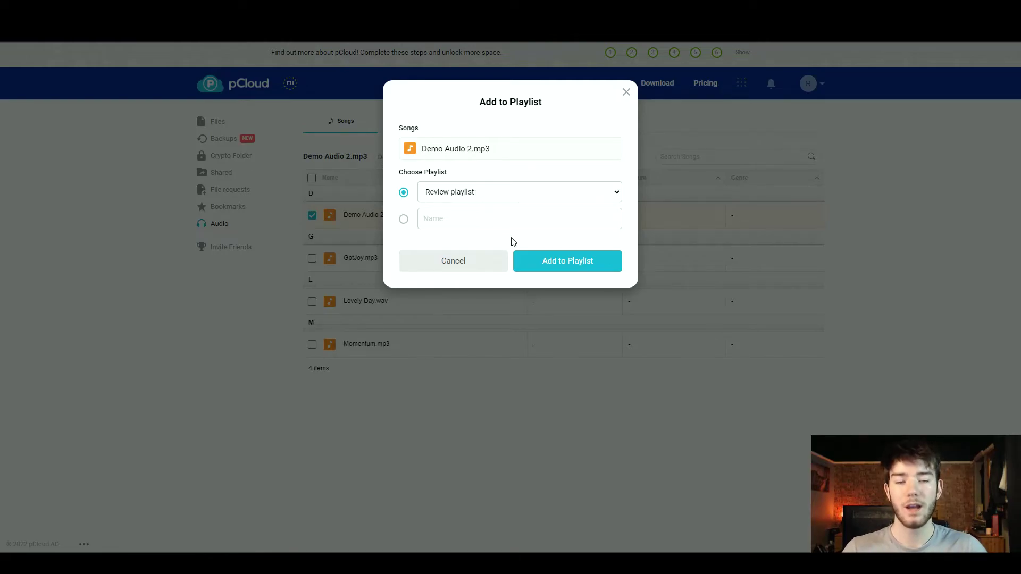
{"action": "left_click", "coordinate": [576, 263]}
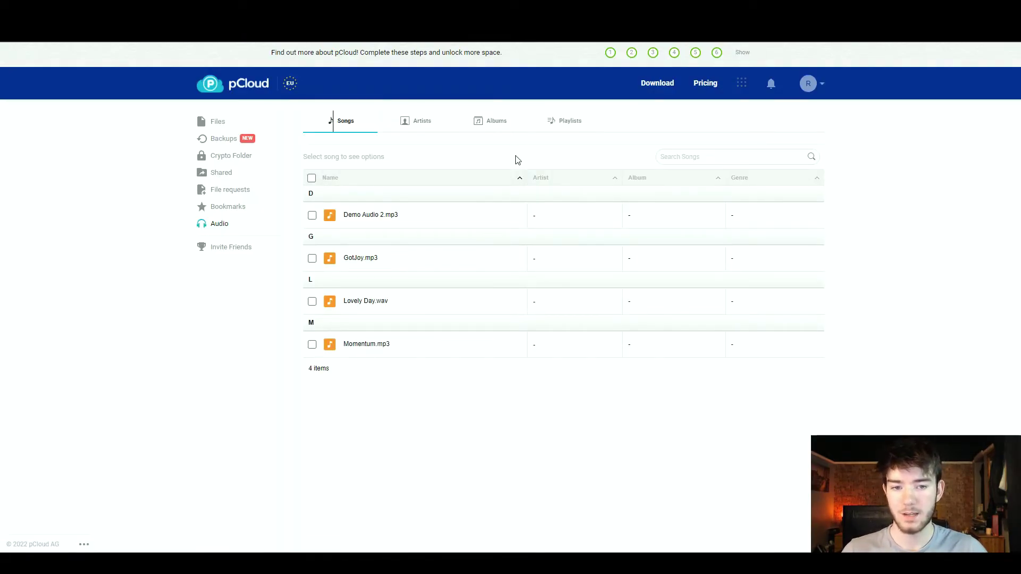
- Check the playlists and songs in the audio library, and view the Invite Friends challenge page
{"action": "left_click", "coordinate": [567, 128]}
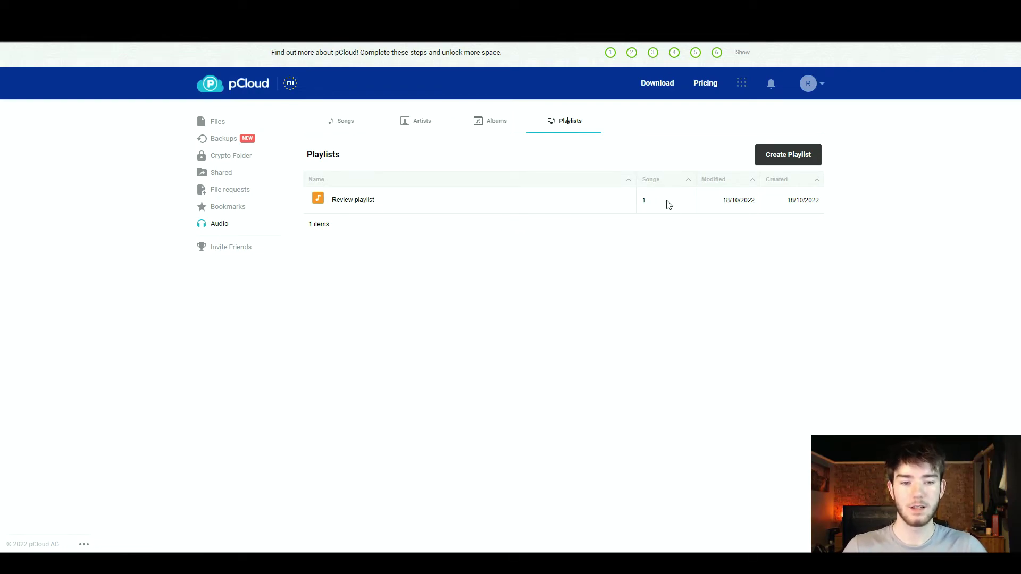
{"action": "left_click", "coordinate": [340, 121]}
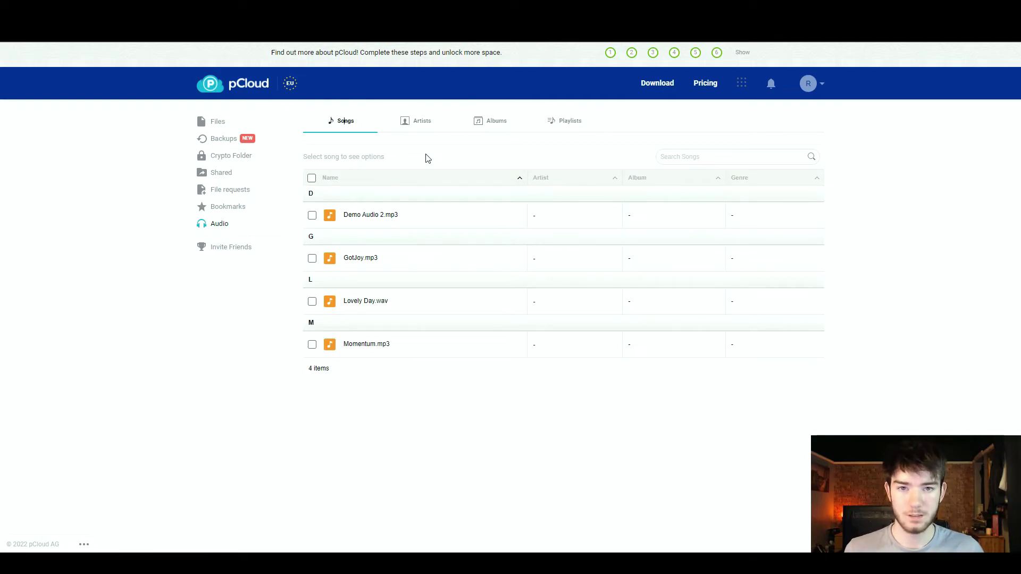
{"action": "left_click", "coordinate": [250, 251]}
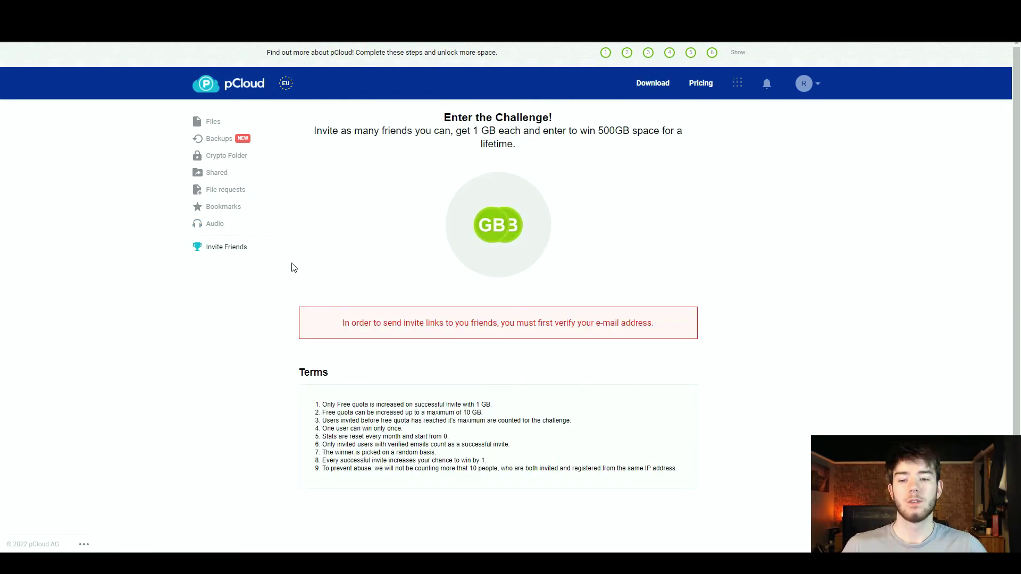